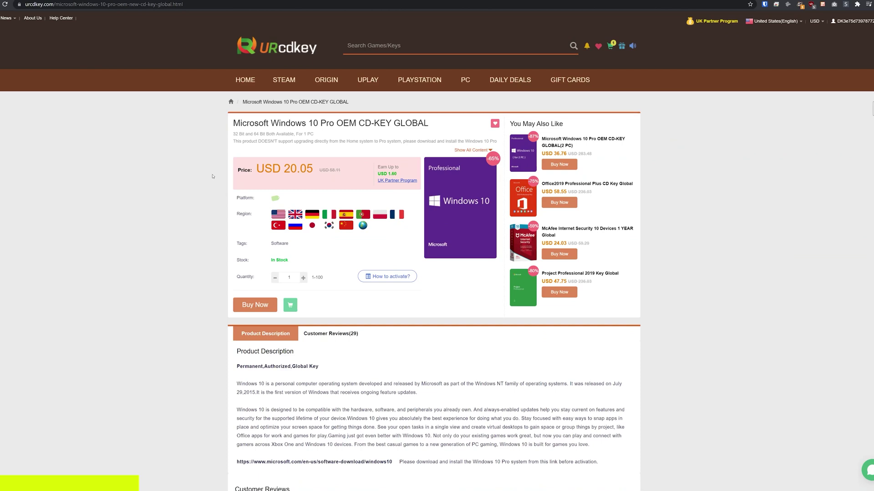
- Buy the Microsoft Windows 10 Pro OEM CD-KEY GLOBAL and view the keys of the purchased order
drag(258, 169, 261, 186)
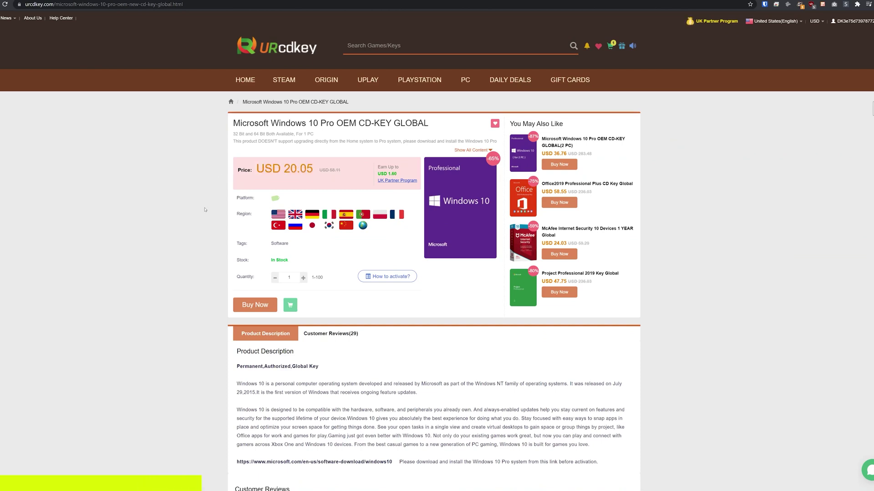
click(261, 306)
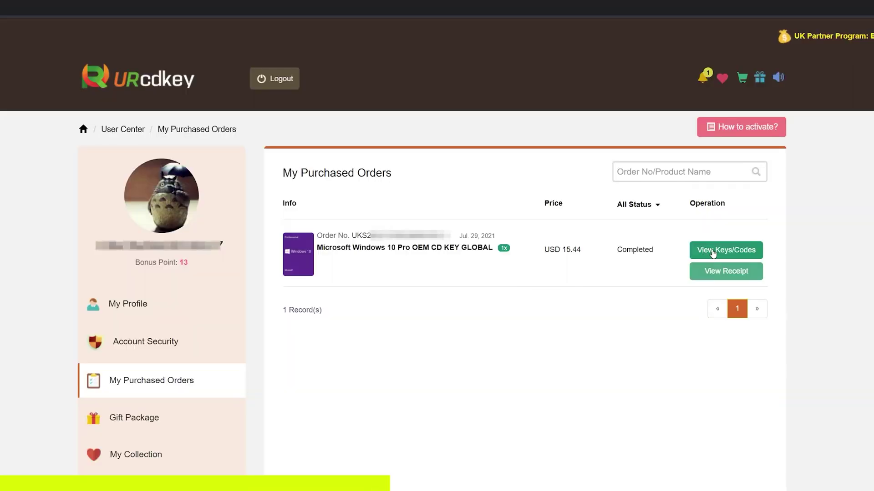
click(712, 253)
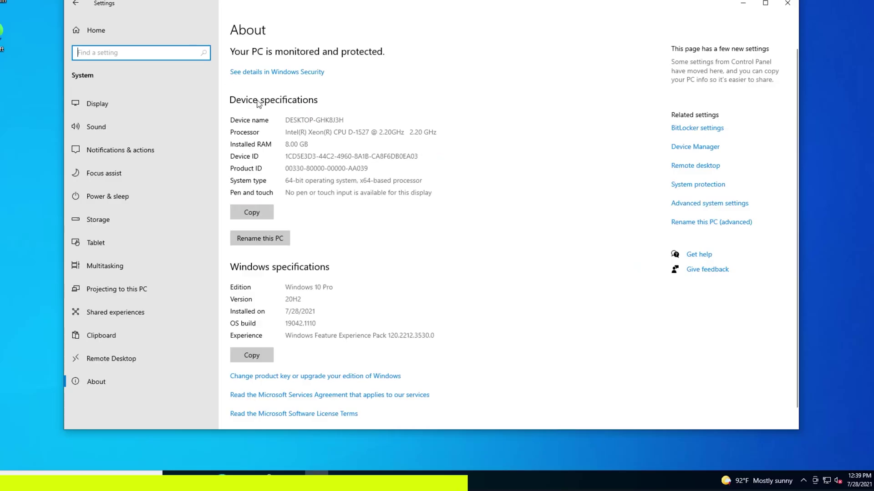
- In Windows Settings, change the product key to the purchased licence key and activate Windows
scroll(277, 367, down, 1)
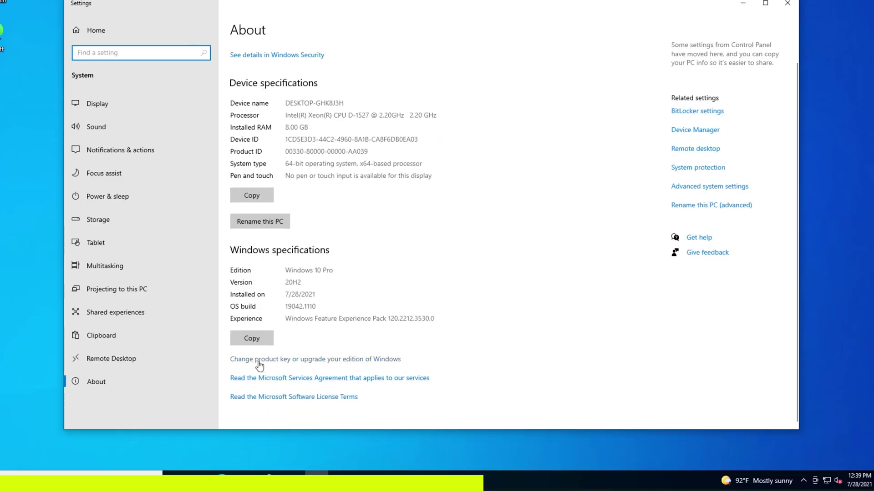
click(289, 362)
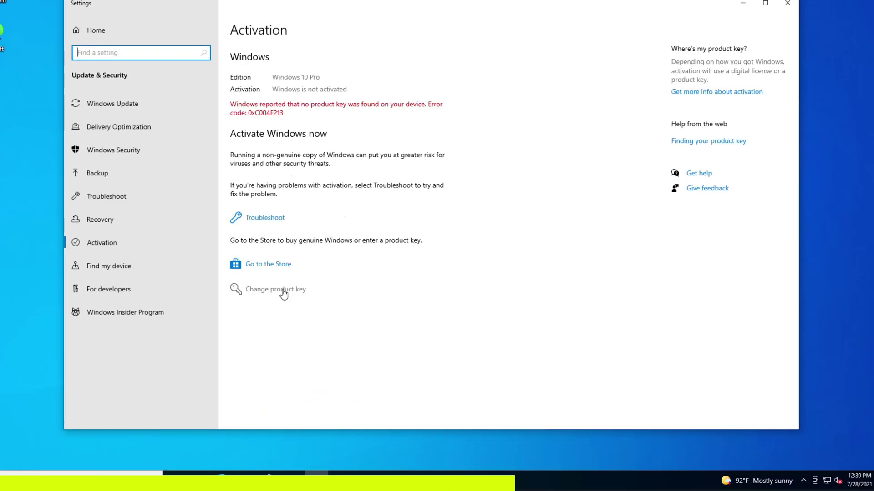
click(283, 294)
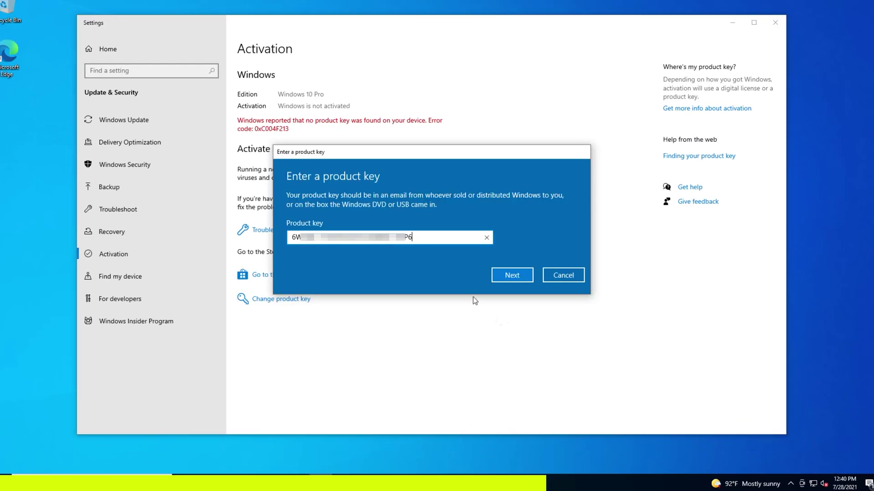
click(504, 275)
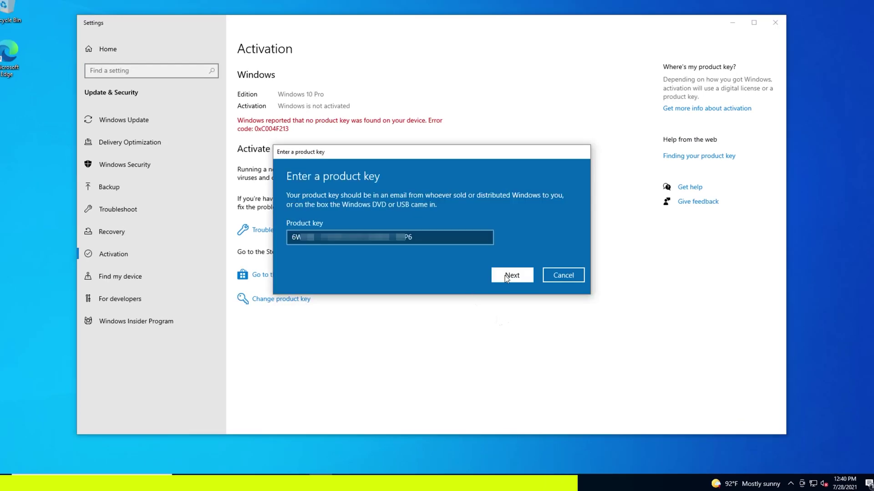
click(508, 252)
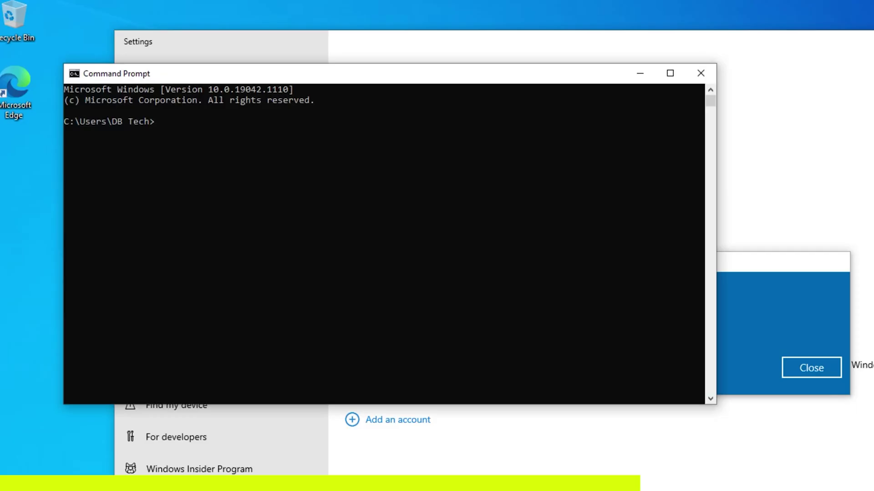
- In Command Prompt, check the Windows activation status with slmgr.vbs /xpr
text(slmgr.vbs /xpr)
key(Return)
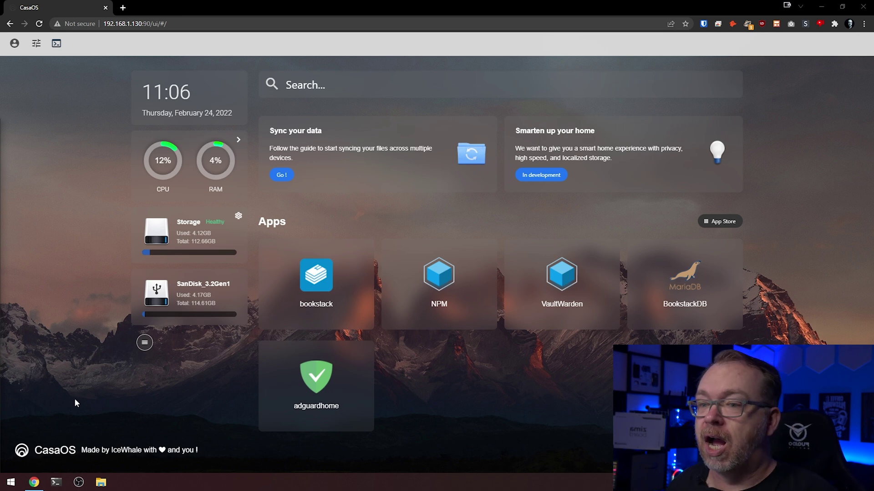
- In CasaOS, start a custom app install, import WordPressDB.json as its AppFile and acknowledge the AutoFill notice
click(720, 222)
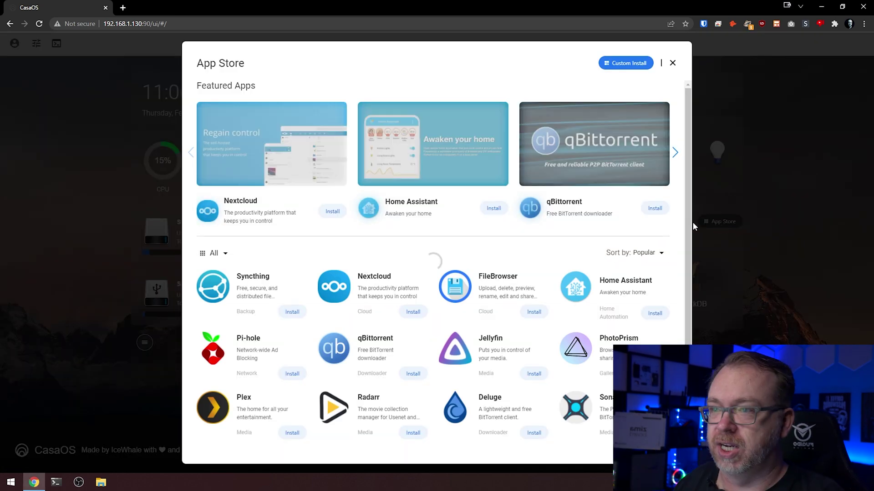
click(626, 63)
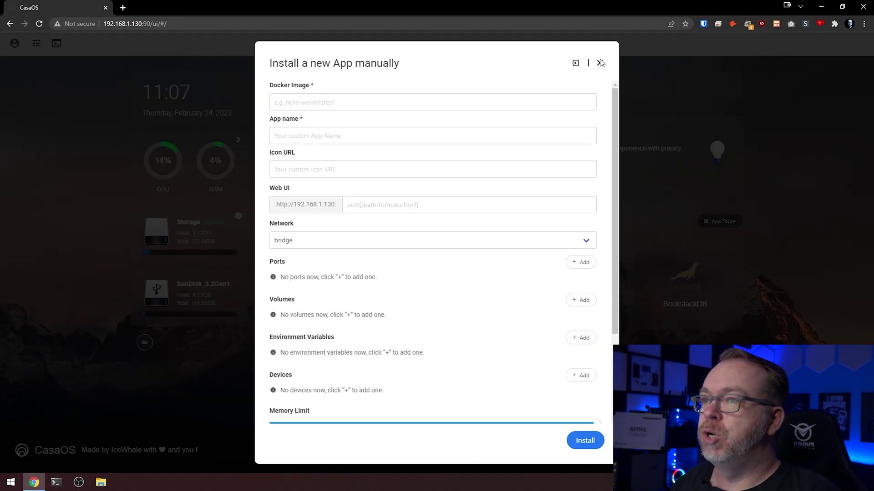
click(575, 63)
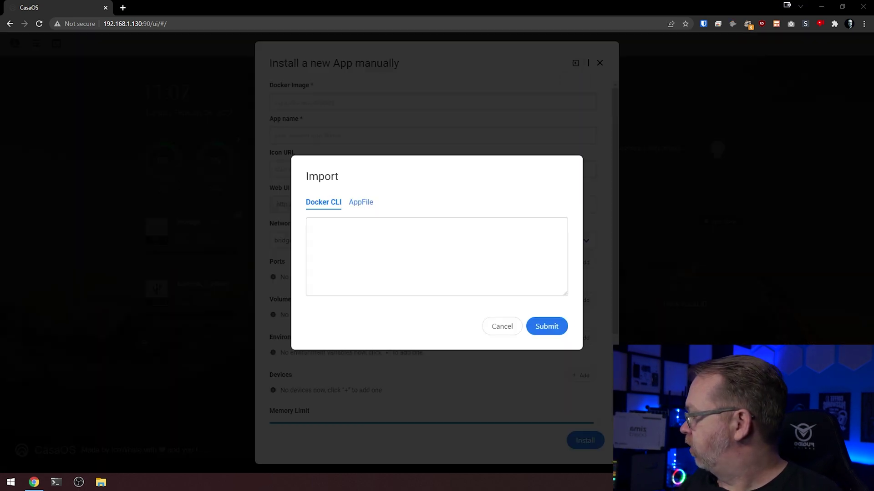
drag(374, 159, 394, 221)
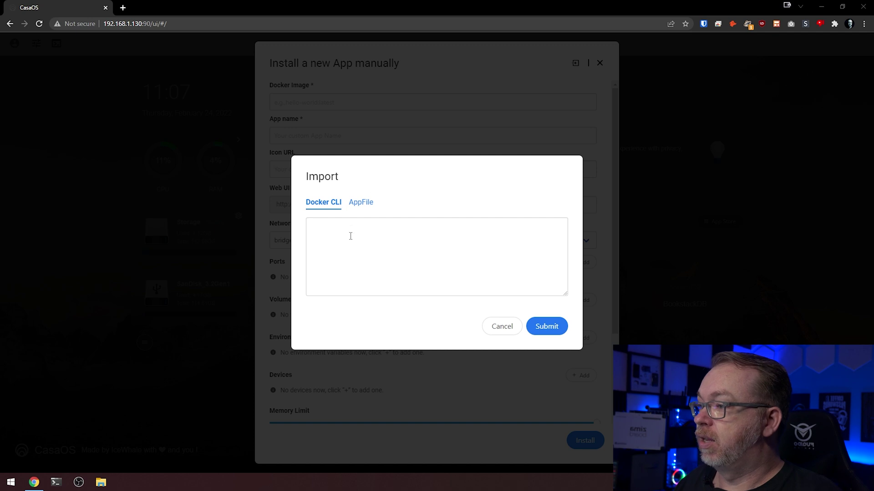
click(360, 203)
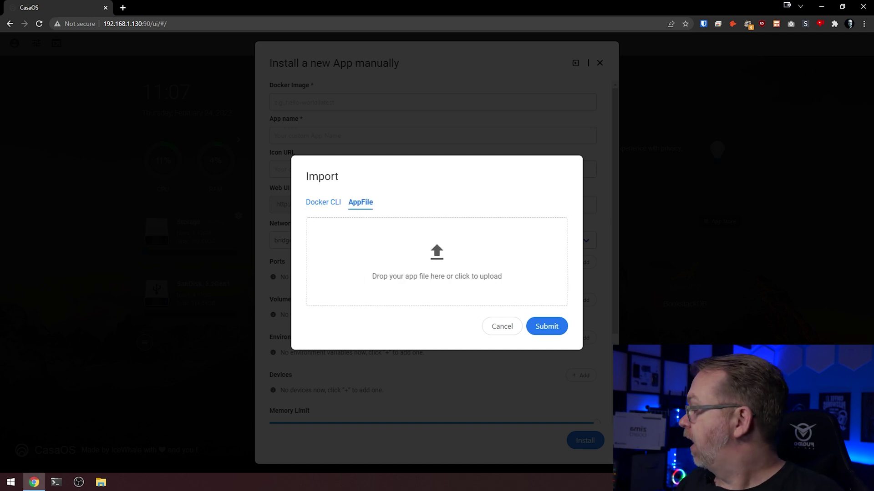
drag(0, 311, 380, 261)
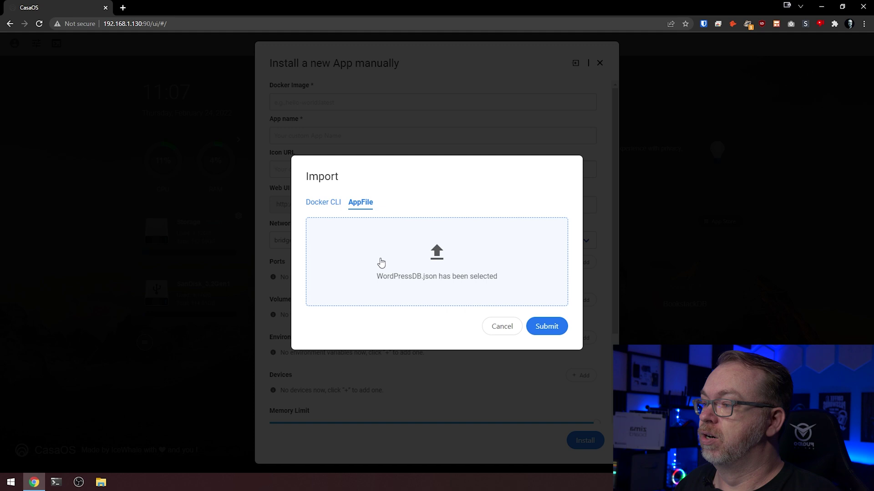
click(538, 328)
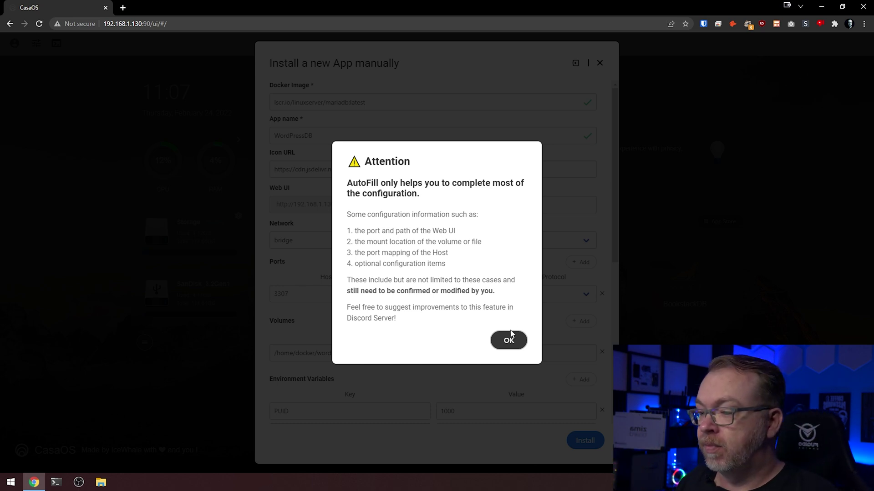
click(509, 341)
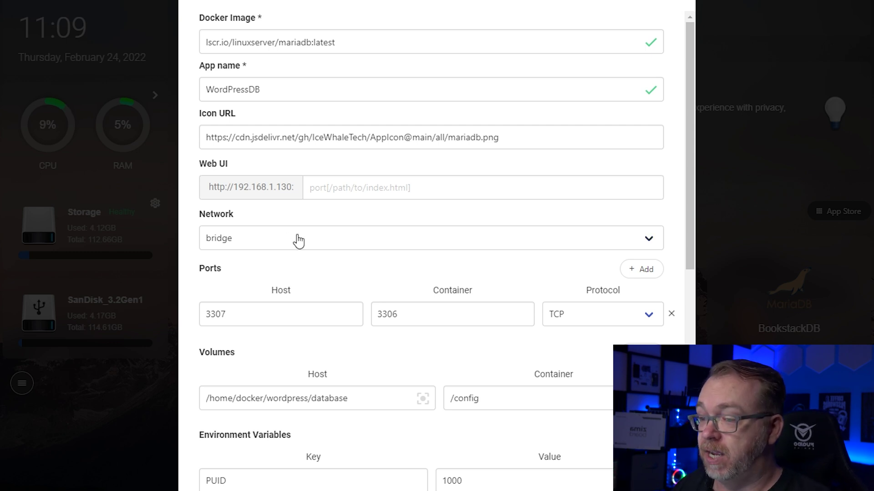
- Review the imported WordPressDB ports, volumes, environment variables and restart policy, and install the app
scroll(298, 241, down, 4)
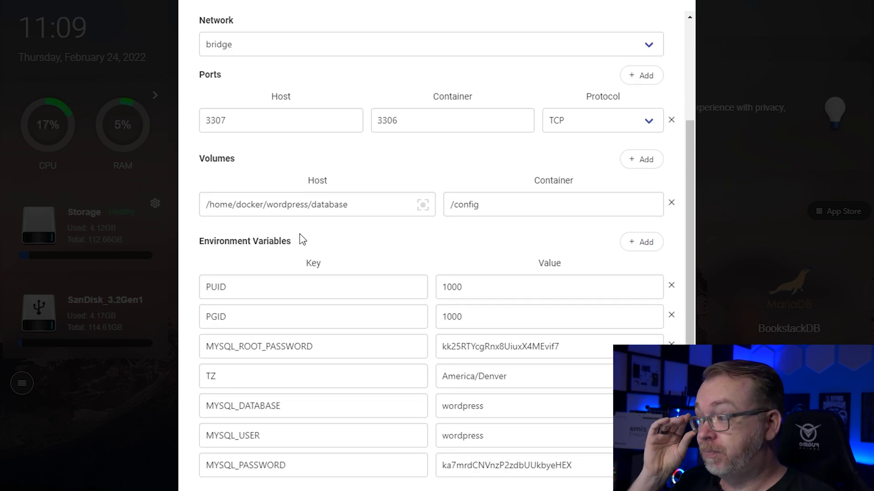
scroll(298, 236, down, 3)
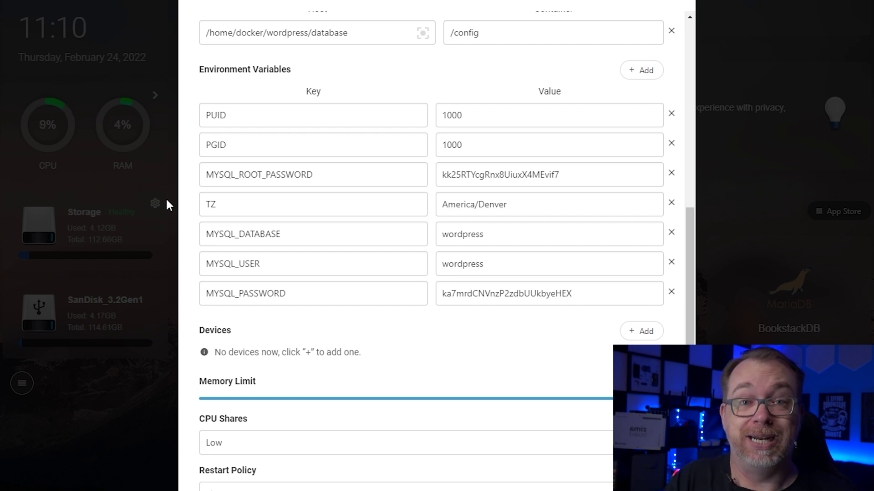
scroll(312, 258, down, 2)
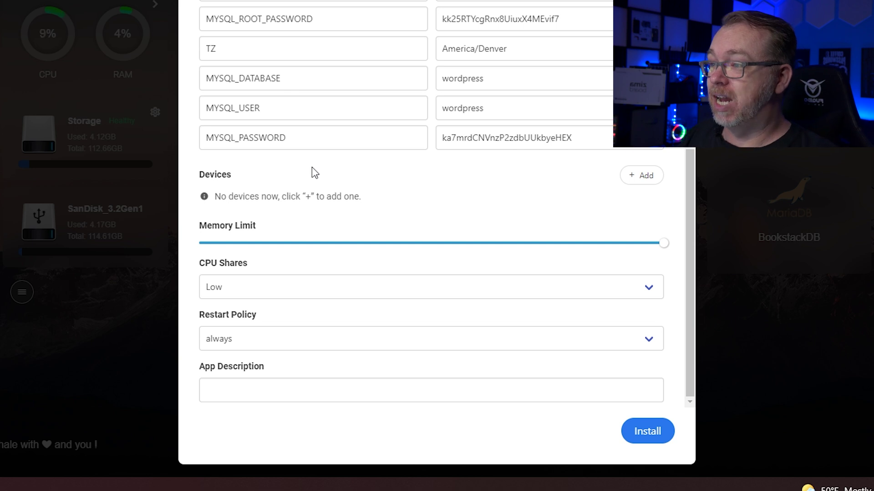
scroll(313, 170, up, 10)
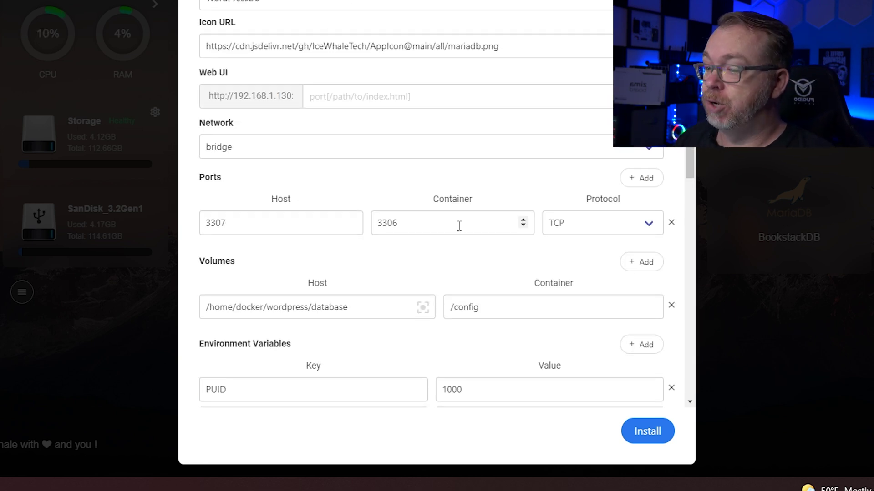
click(638, 432)
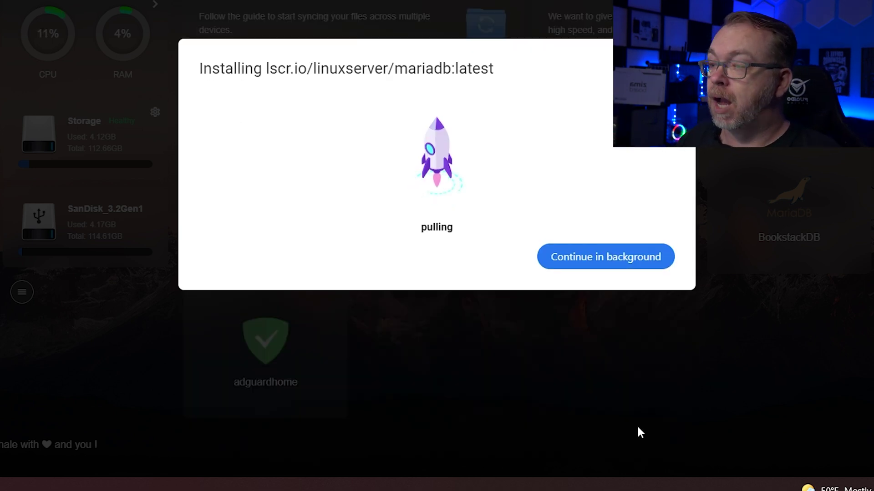
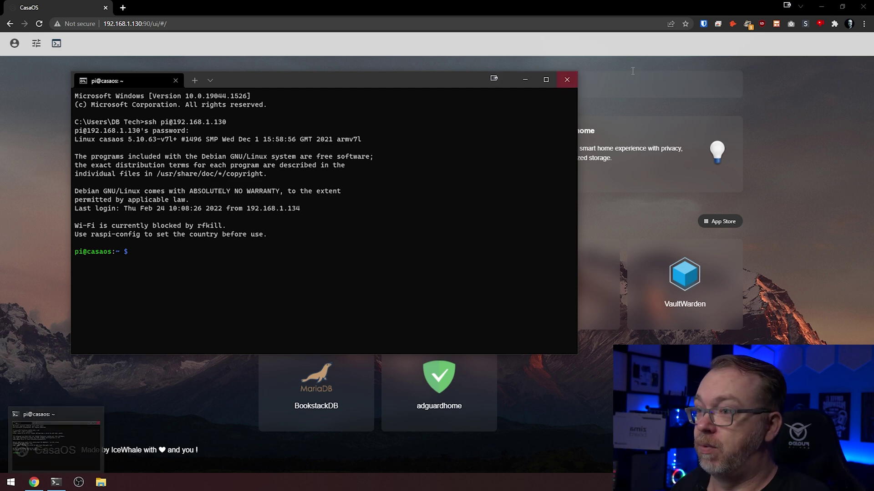
- In the SSH terminal, list the running Docker containers with sudo docker ps
click(567, 79)
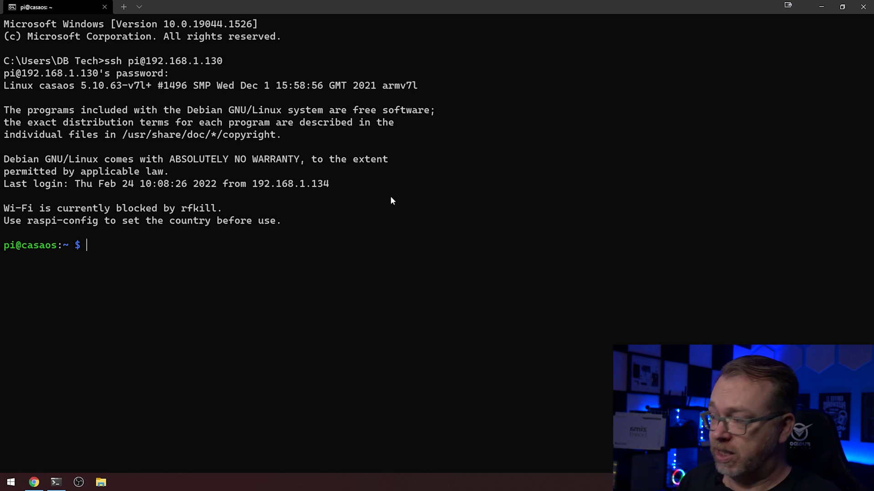
text(docker p)
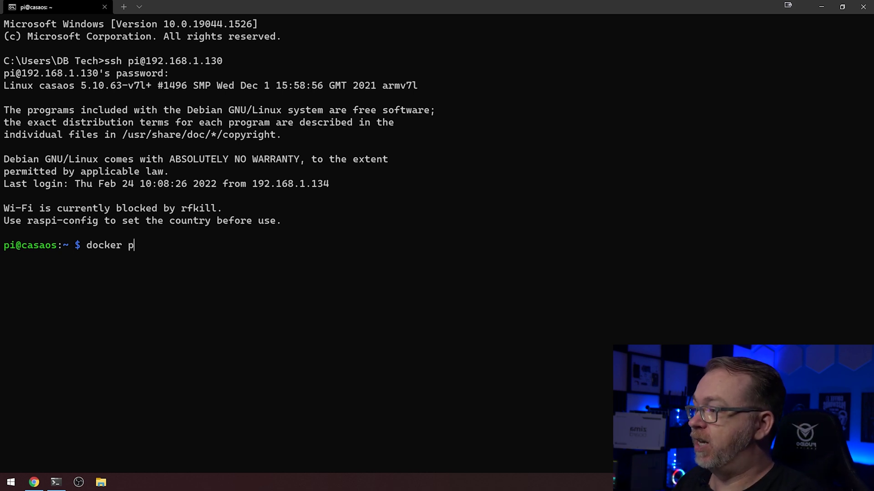
text(sudo)
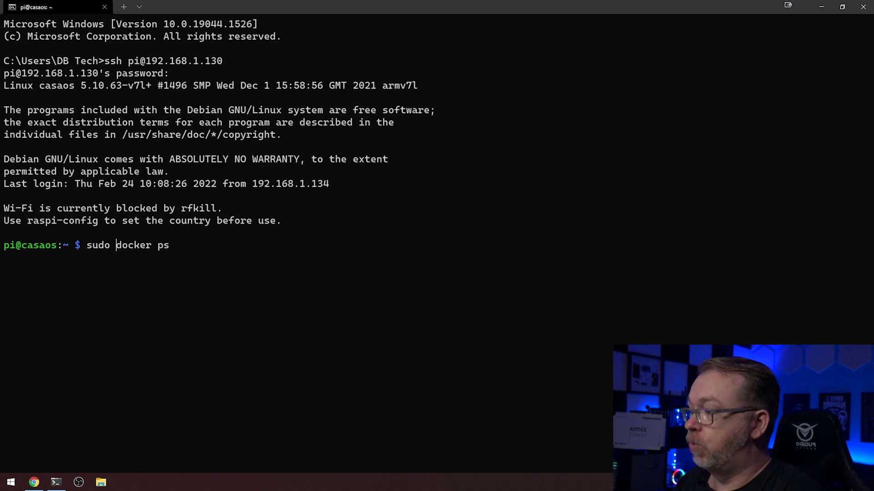
key(Return)
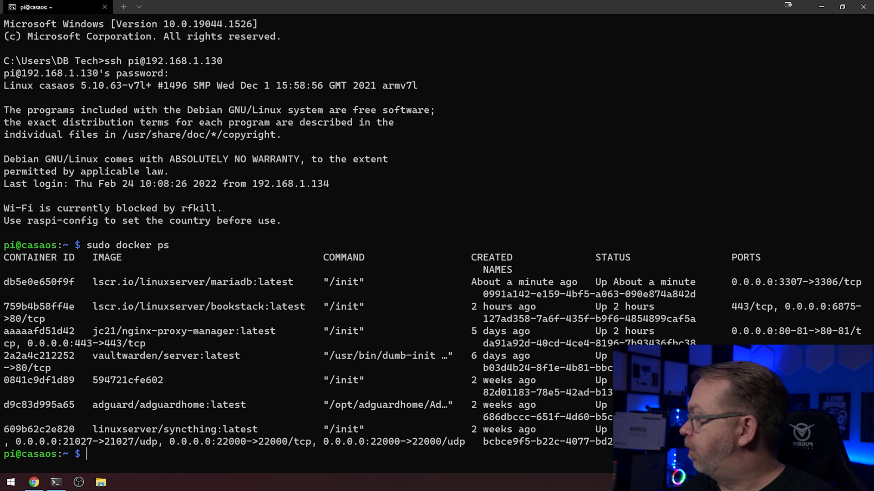
- Enter docker inspect -f '{{range.NetworkSettings.Networks}}{{.IPAddress}}{{end}}' at the prompt, followed by the mariadb container's ID db5e0e650f9f
right_click(248, 271)
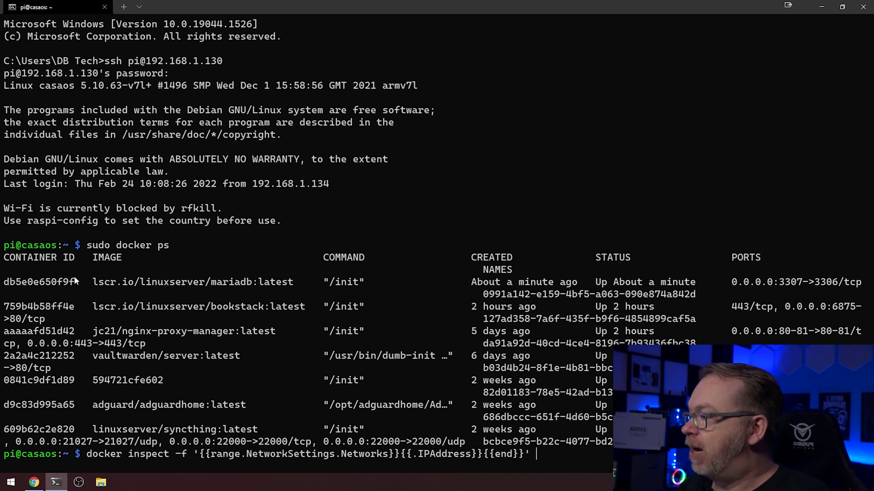
drag(75, 280, 8, 283)
key(ctrl+c)
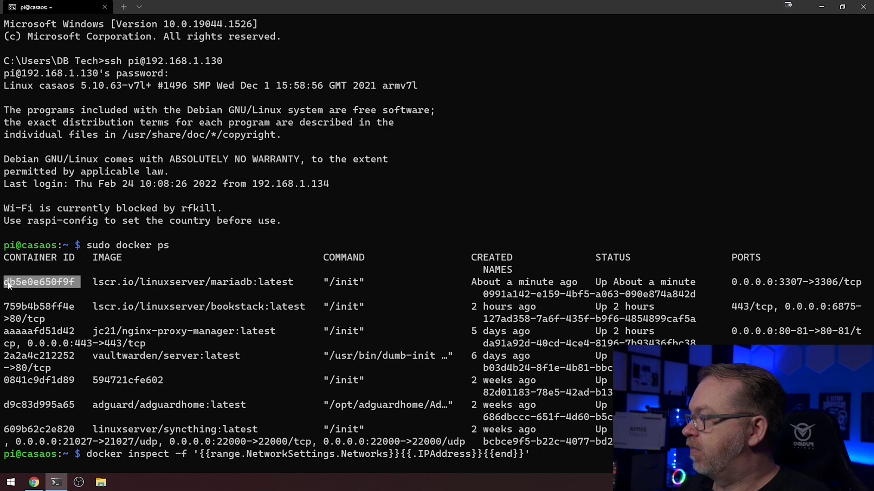
right_click(8, 284)
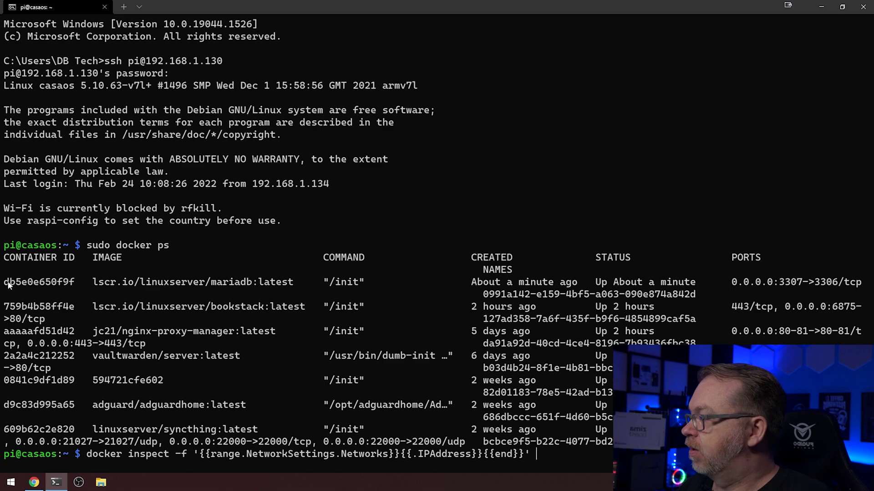
right_click(577, 458)
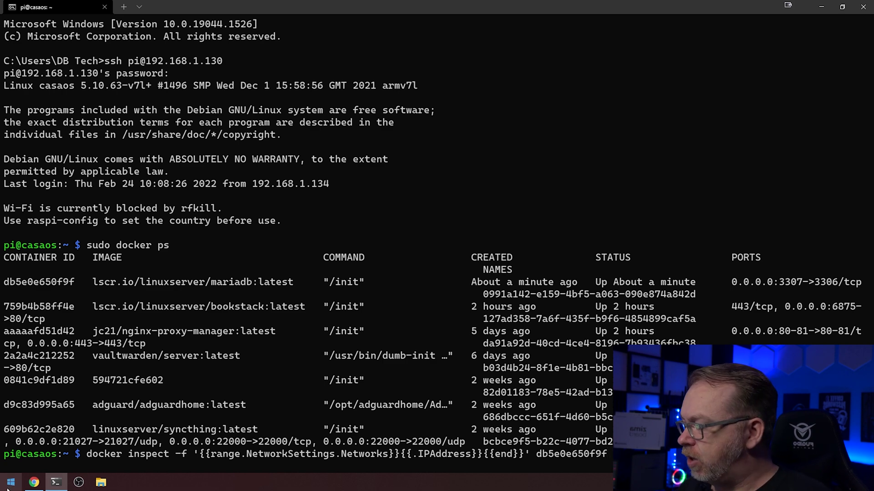
drag(82, 454, 613, 465)
right_click(612, 458)
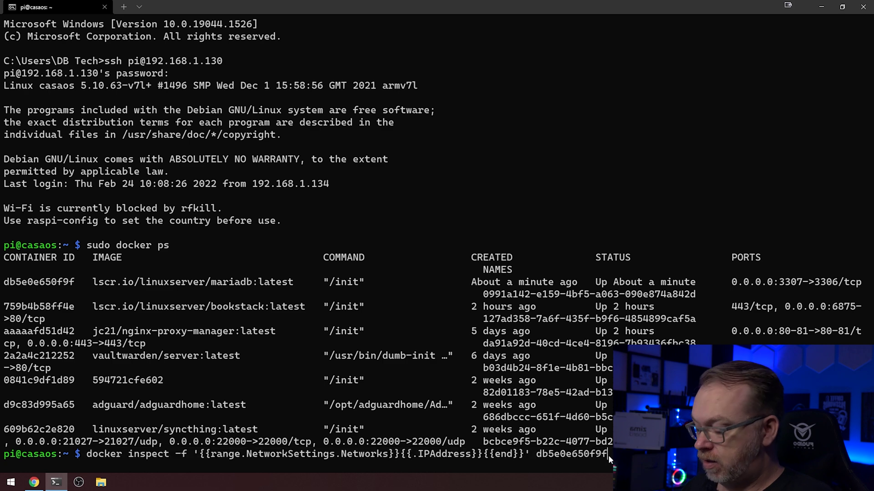
- Clear the terminal and bring the docker inspect command back to the prompt without its leading space
key(Return)
key(ctrl+l)
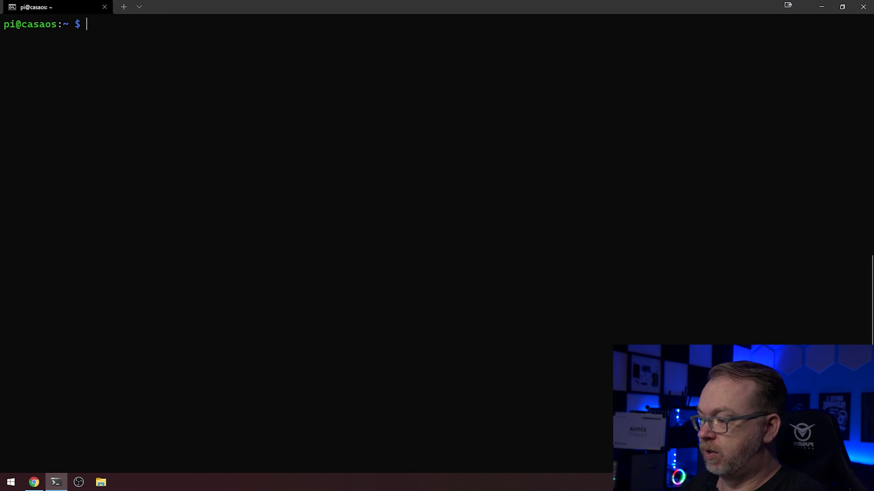
key(Up)
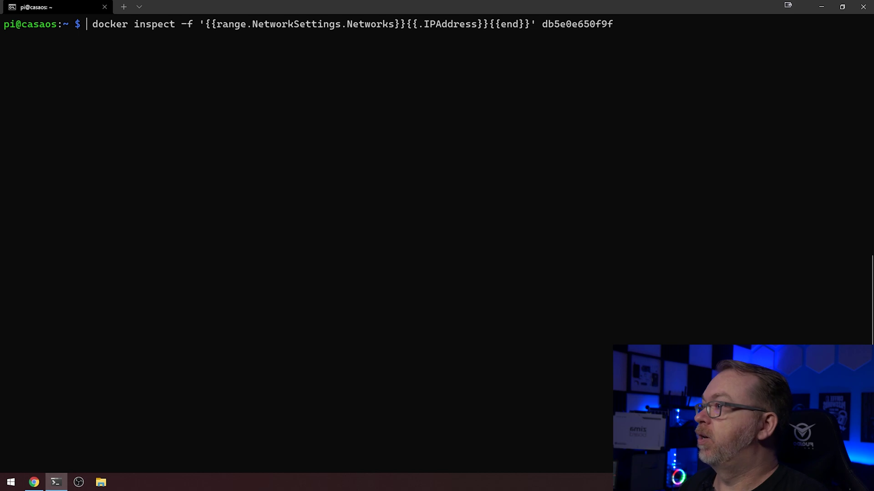
key(Delete)
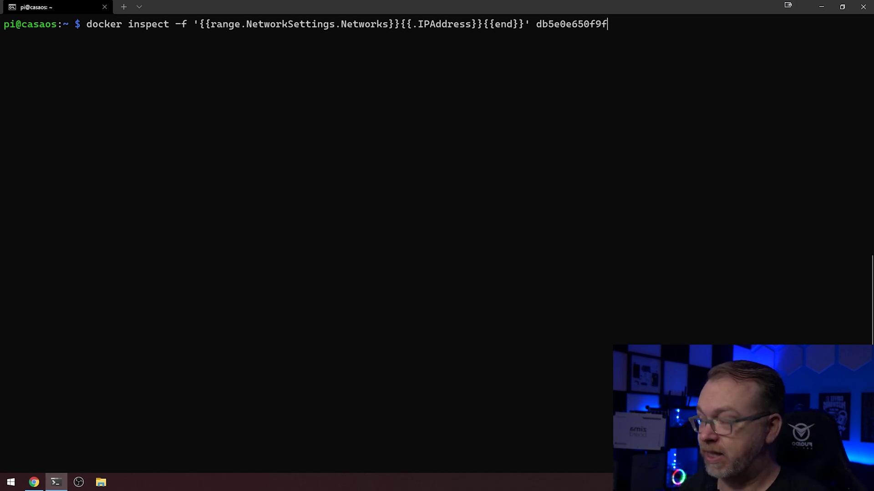
- Run the docker inspect command for container db5e0e650f9f, then rerun it with sudo to get the container's IP address
key(Return)
key(Up)
key(Home)
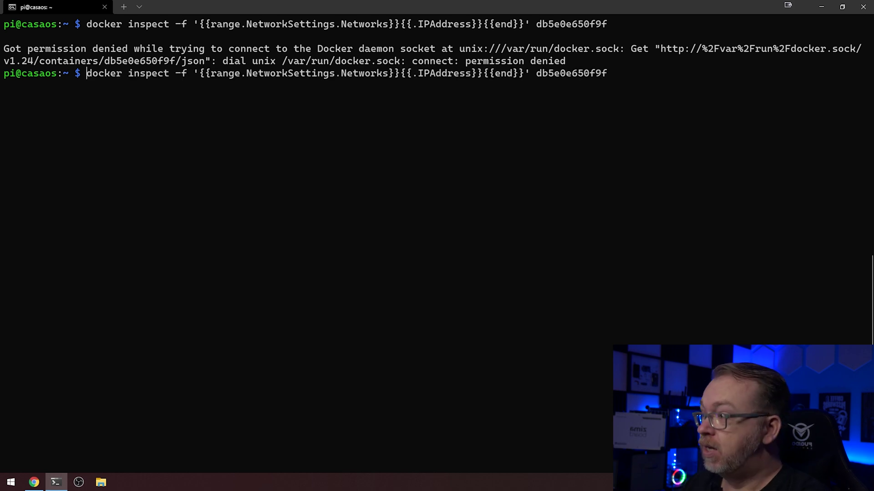
text(sudo)
key(Return)
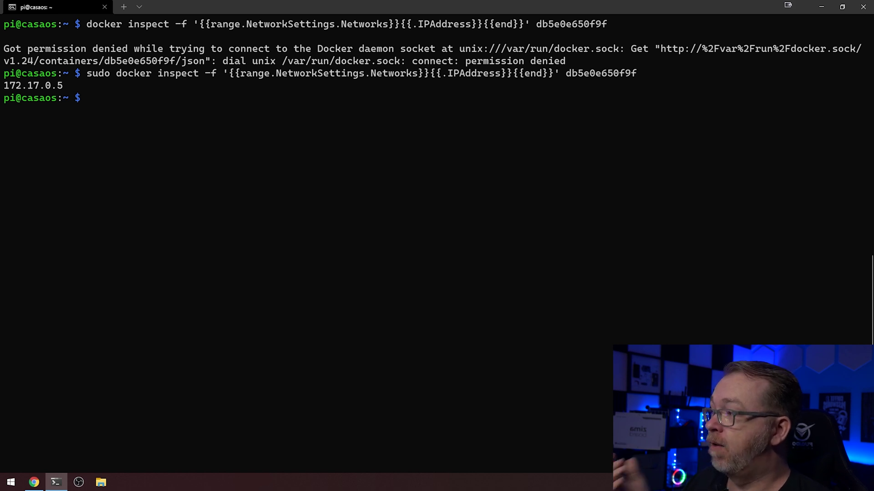
- Switch to CasaOS in the browser and start a custom app install from the App Store
key(alt+Tab)
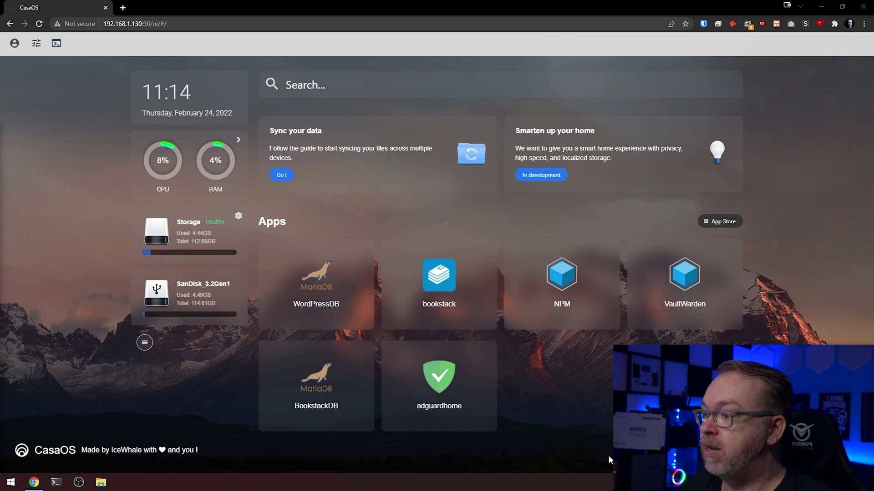
click(722, 221)
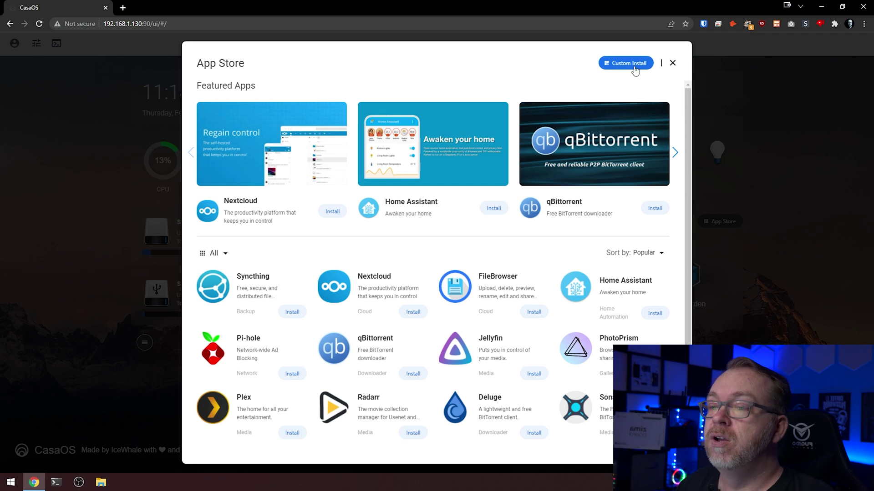
click(634, 67)
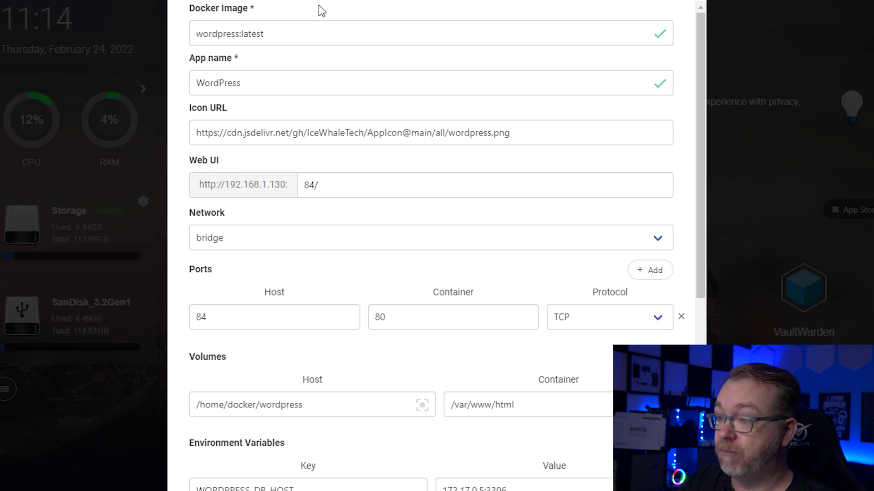
- Check the WORDPRESS_DB_HOST value and set the WordPress volume's host path to /home/docker/wordpress/html
scroll(258, 337, down, 3)
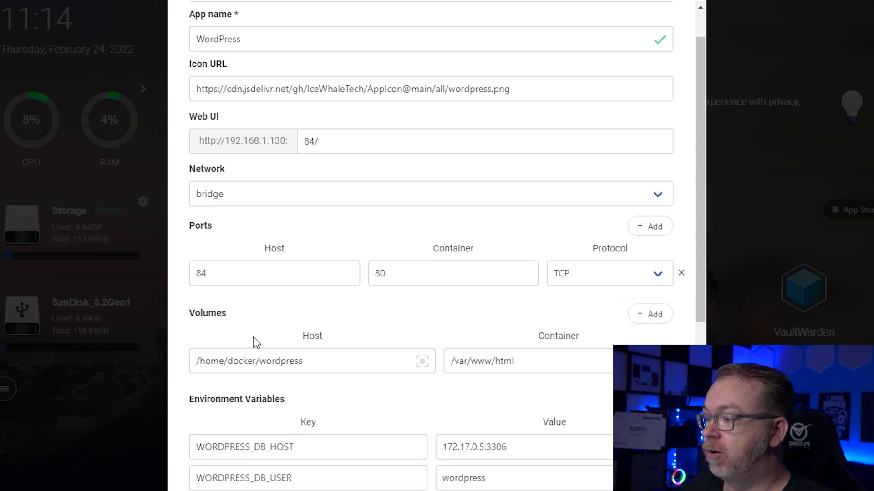
triple_click(482, 360)
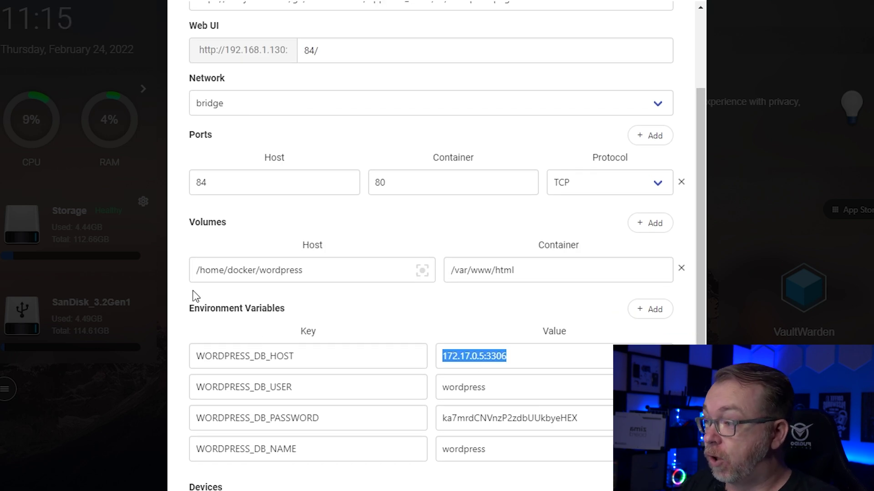
click(323, 269)
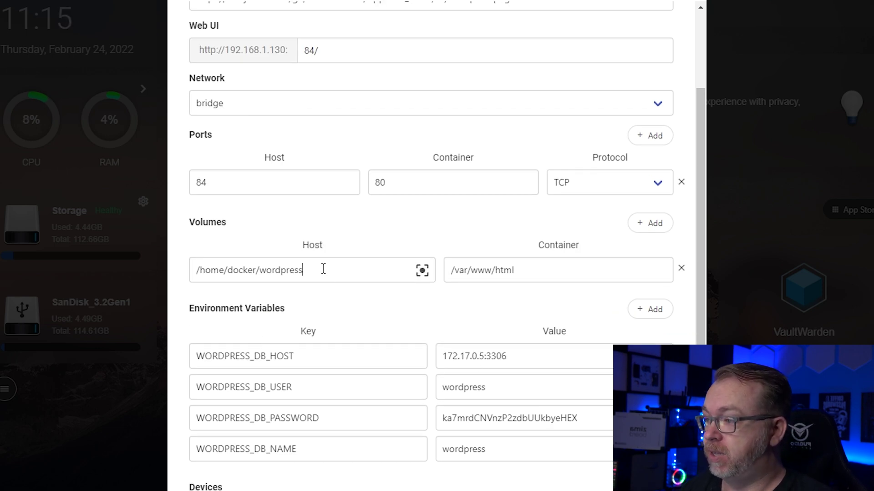
text(/d)
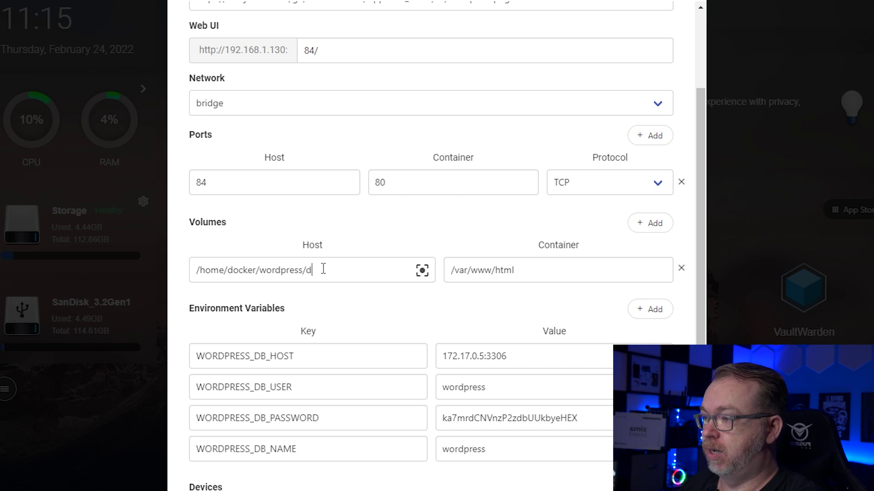
key(BackSpace)
text(html)
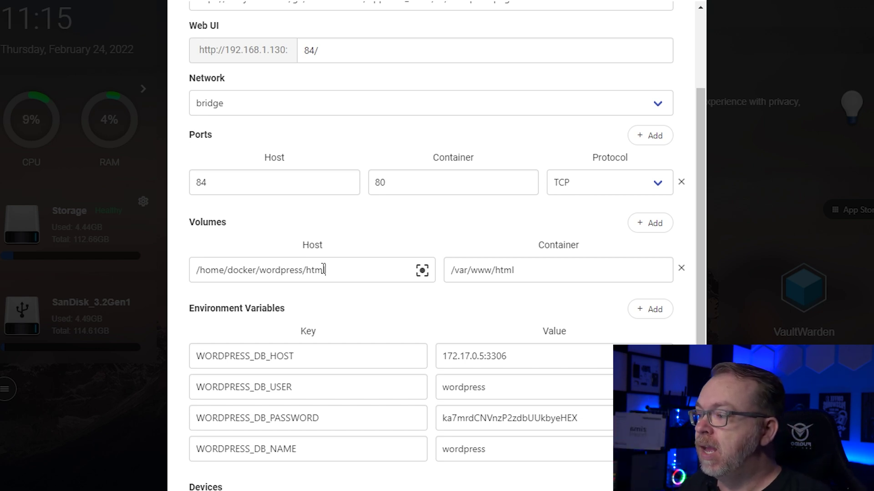
- Review the remaining WordPress container settings, install the app, and open its web installation page
scroll(323, 269, down, 3)
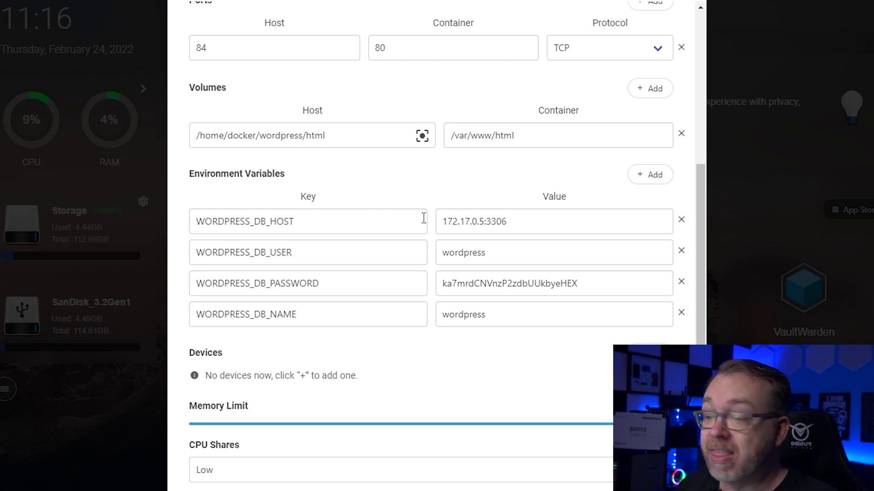
scroll(424, 218, down, 2)
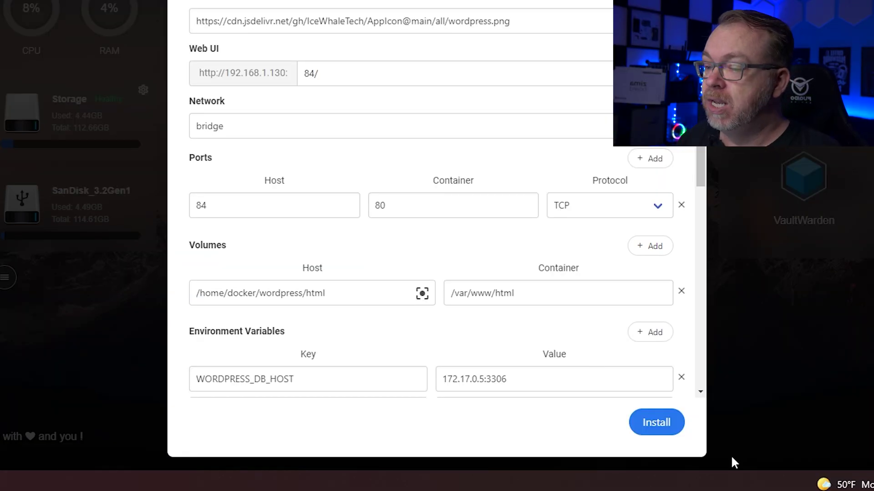
click(672, 432)
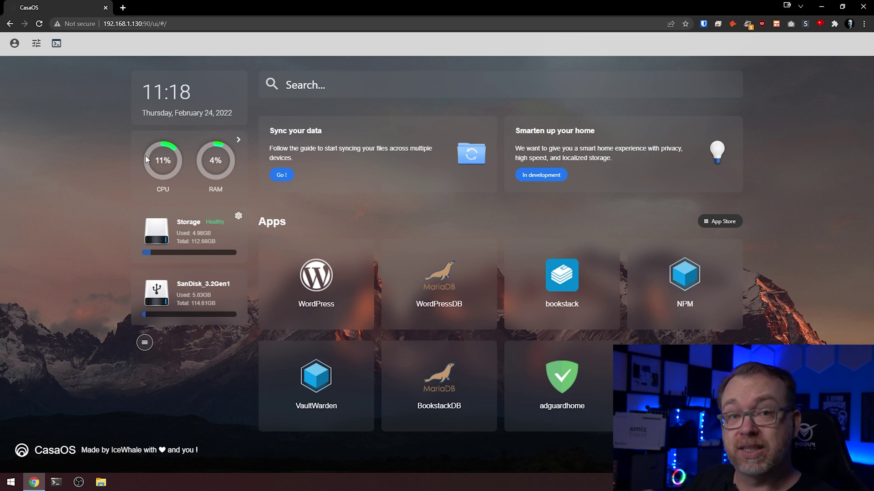
click(316, 275)
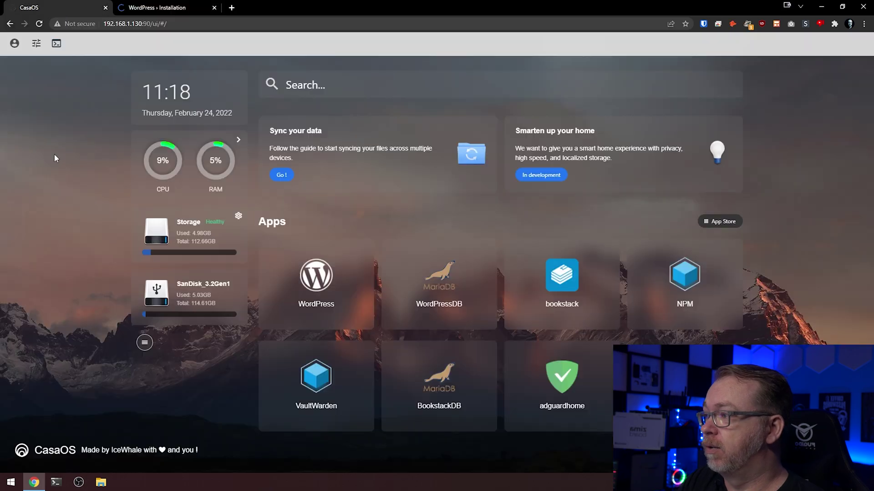
click(163, 9)
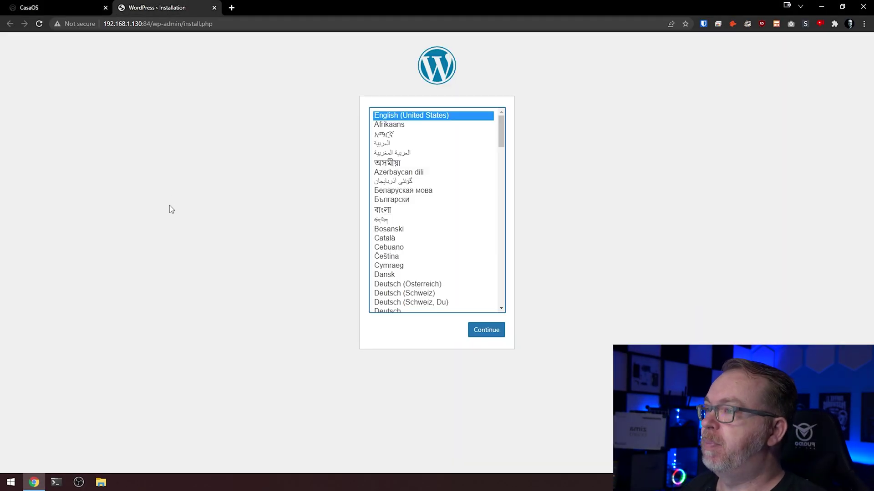